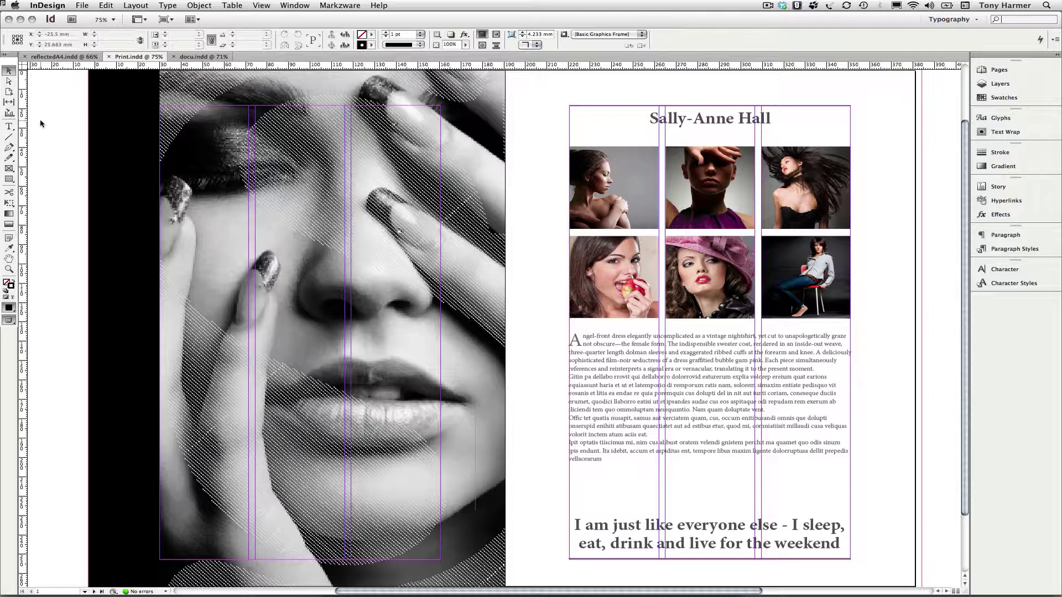
Step: Activate the Content Collector with B and move the empty conveyor to the lower middle of the screen
{"action": "key", "text": "b"}
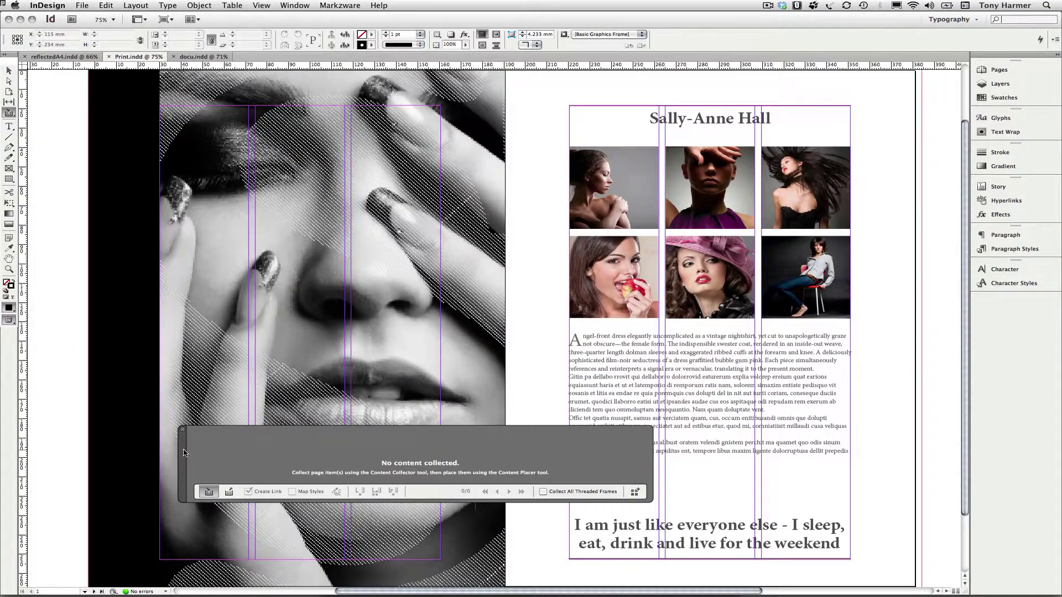
{"action": "left_click_drag", "start_coordinate": [184, 453], "coordinate": [323, 492]}
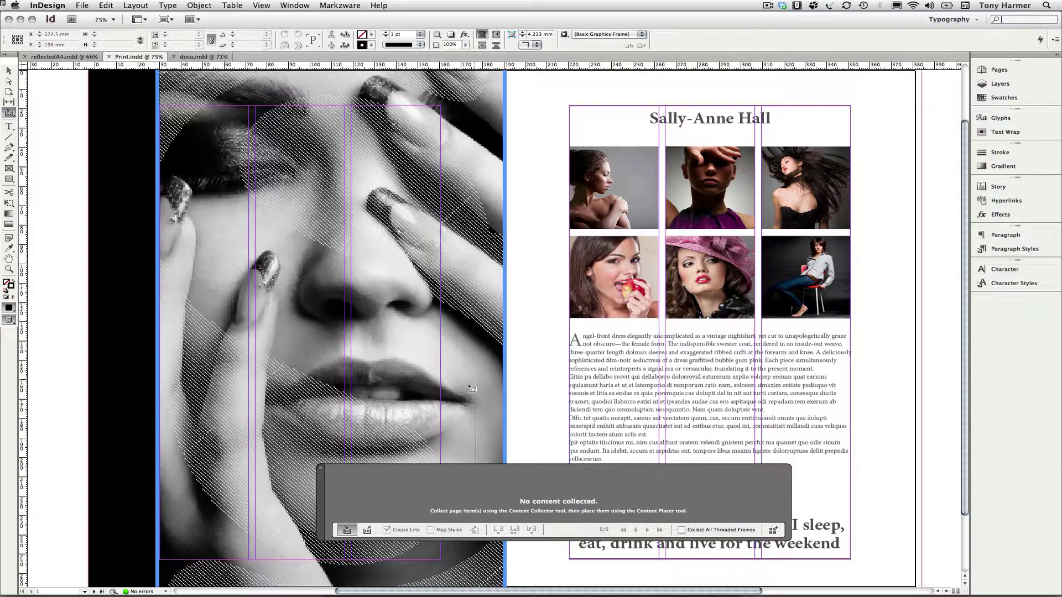
Step: Collect the top-left portrait photo into the conveyor (1/1), then bring up docu.indd
{"action": "left_click", "coordinate": [642, 197]}
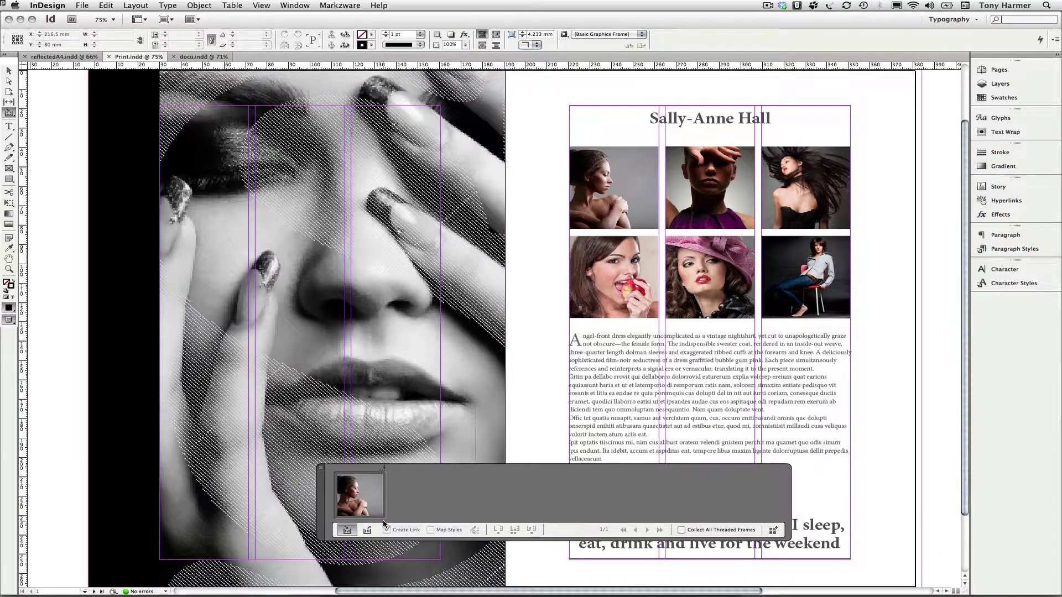
{"action": "left_click", "coordinate": [219, 59]}
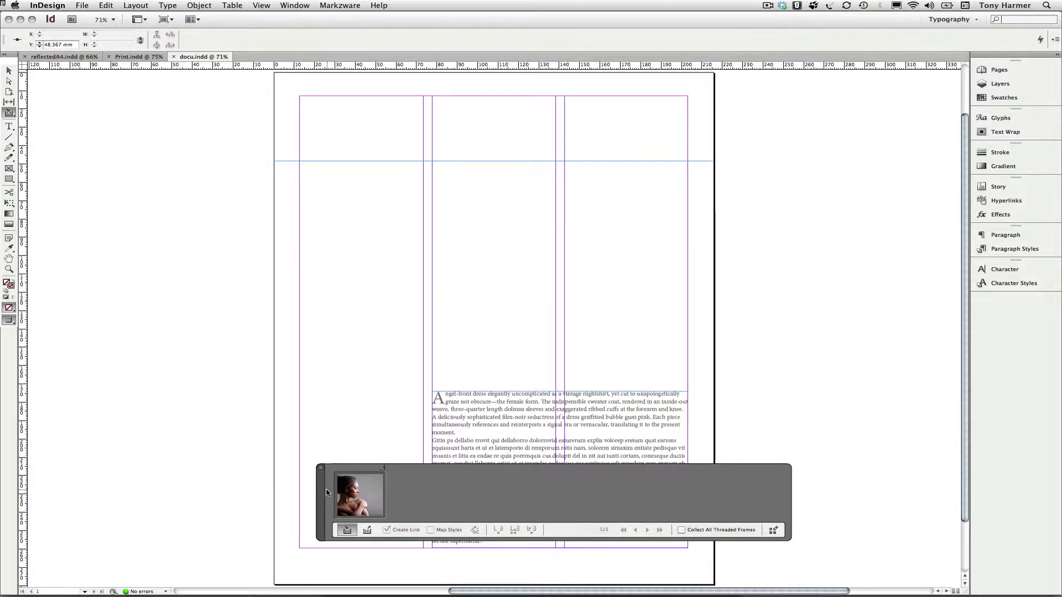
Step: Switch to the Content Placer and drag the portrait photo into a frame in docu.indd's left column
{"action": "left_click_drag", "start_coordinate": [324, 493], "coordinate": [448, 350]}
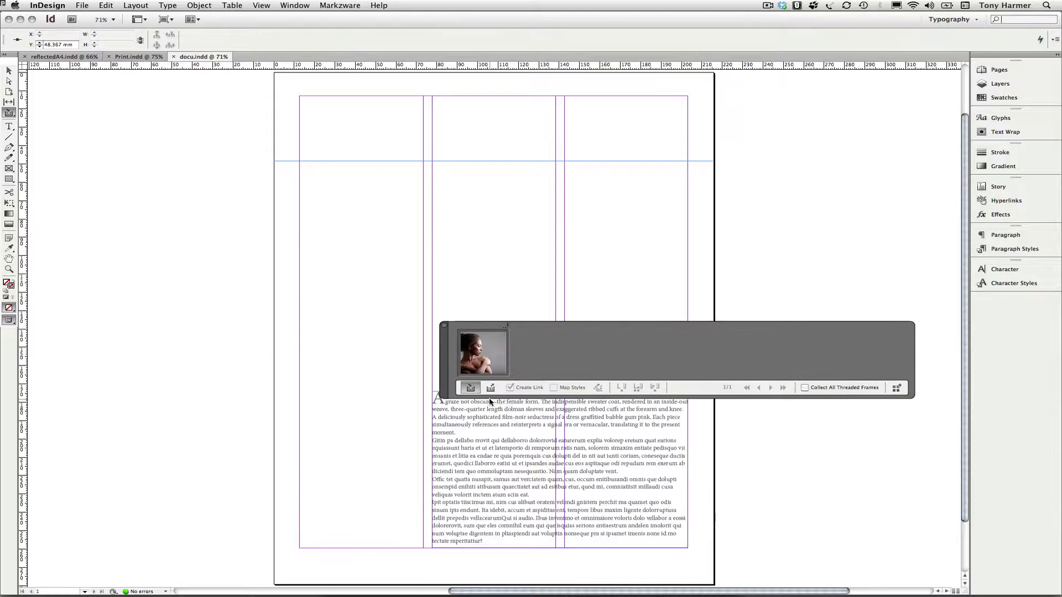
{"action": "left_click", "coordinate": [491, 389]}
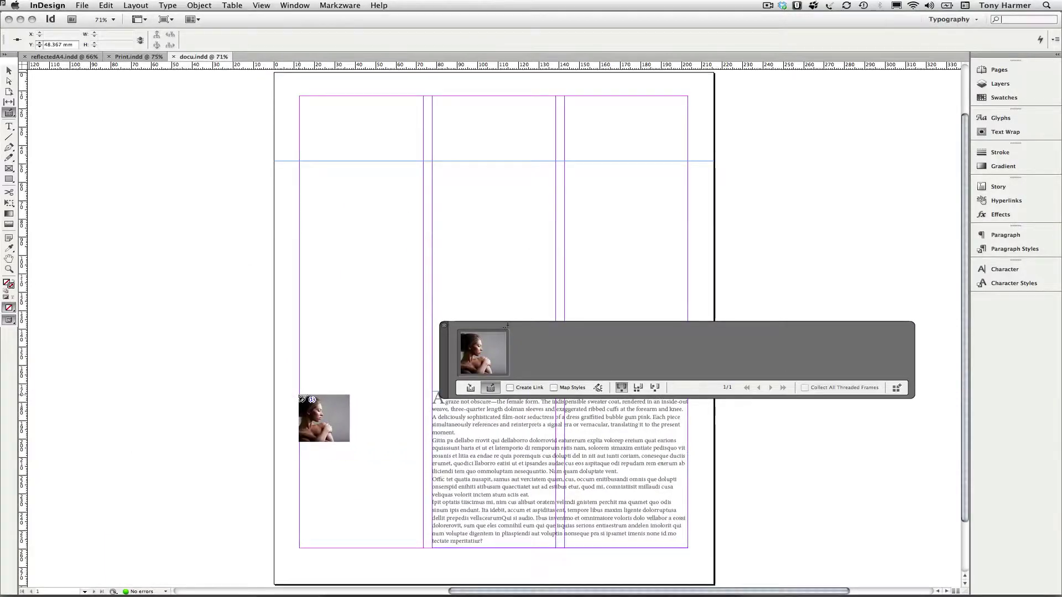
{"action": "left_click_drag", "start_coordinate": [302, 395], "coordinate": [424, 485]}
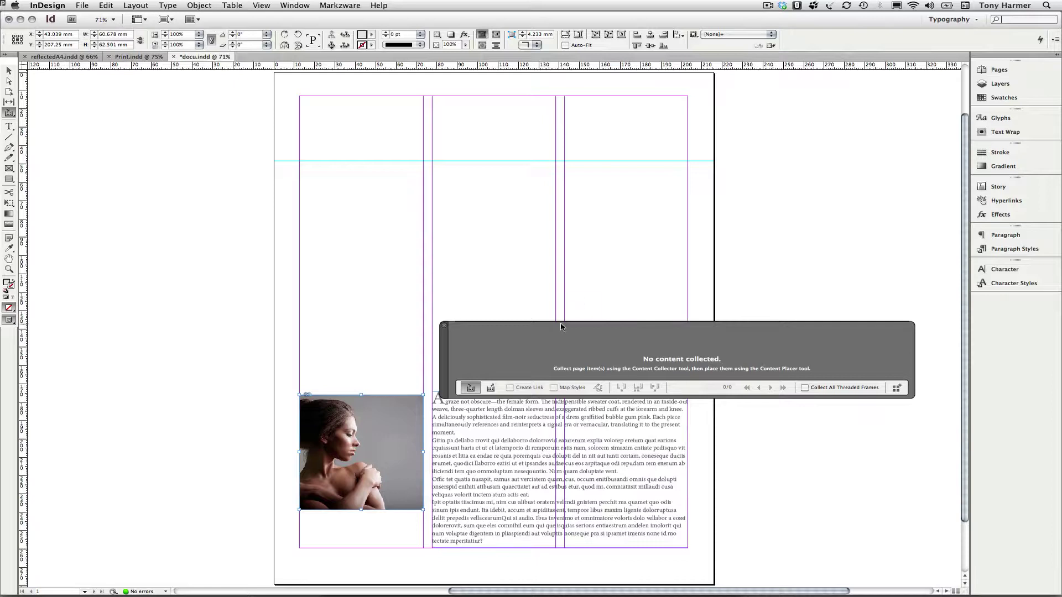
Step: Marquee-select the six grid photos in Print.indd and load them into the conveyor using Load Conveyor > Selection
{"action": "left_click_drag", "start_coordinate": [447, 354], "coordinate": [342, 529]}
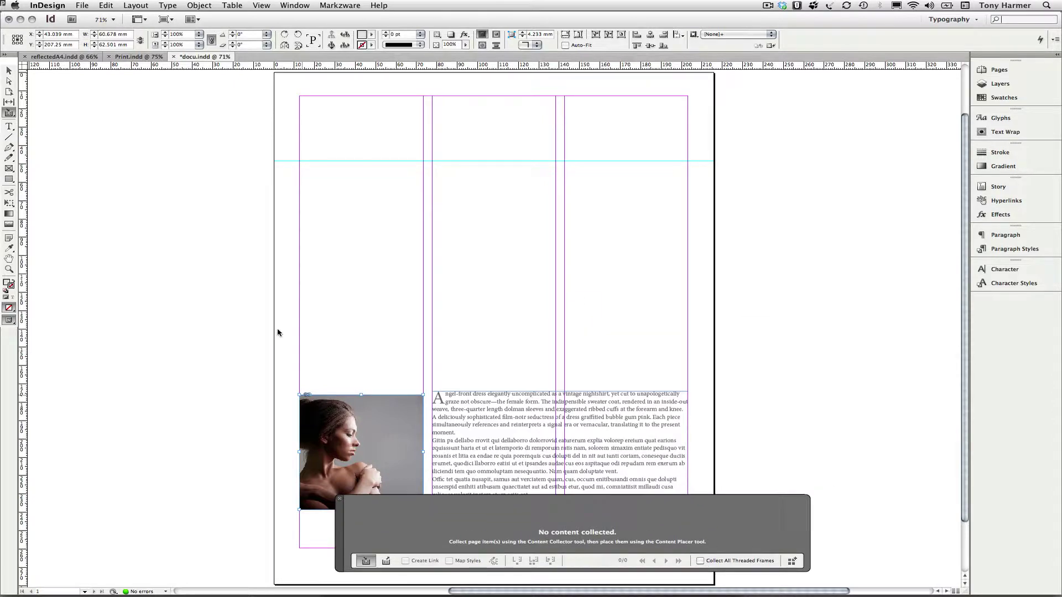
{"action": "left_click", "coordinate": [139, 57]}
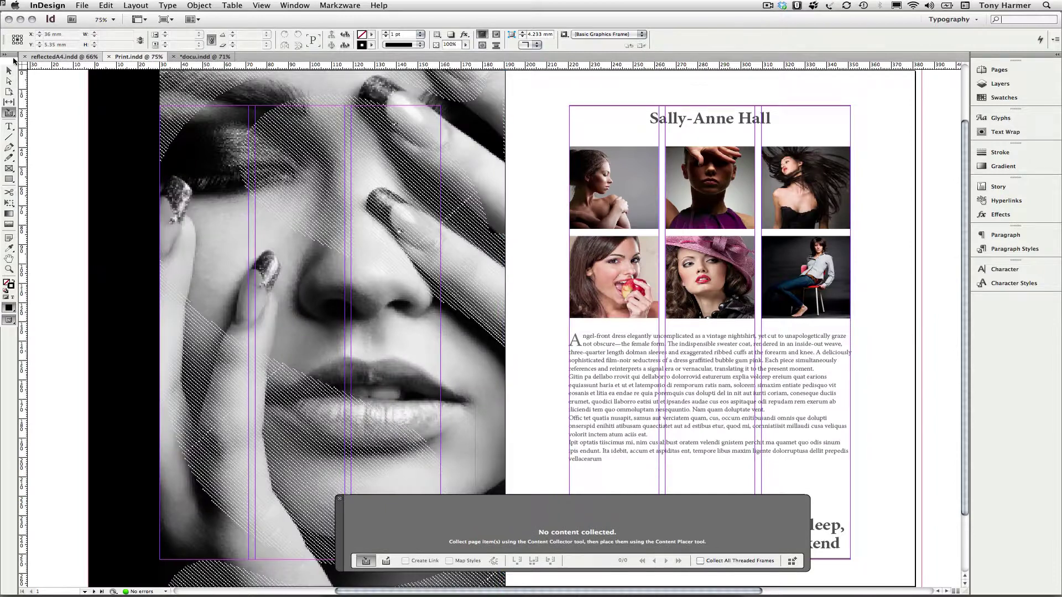
{"action": "left_click", "coordinate": [8, 73]}
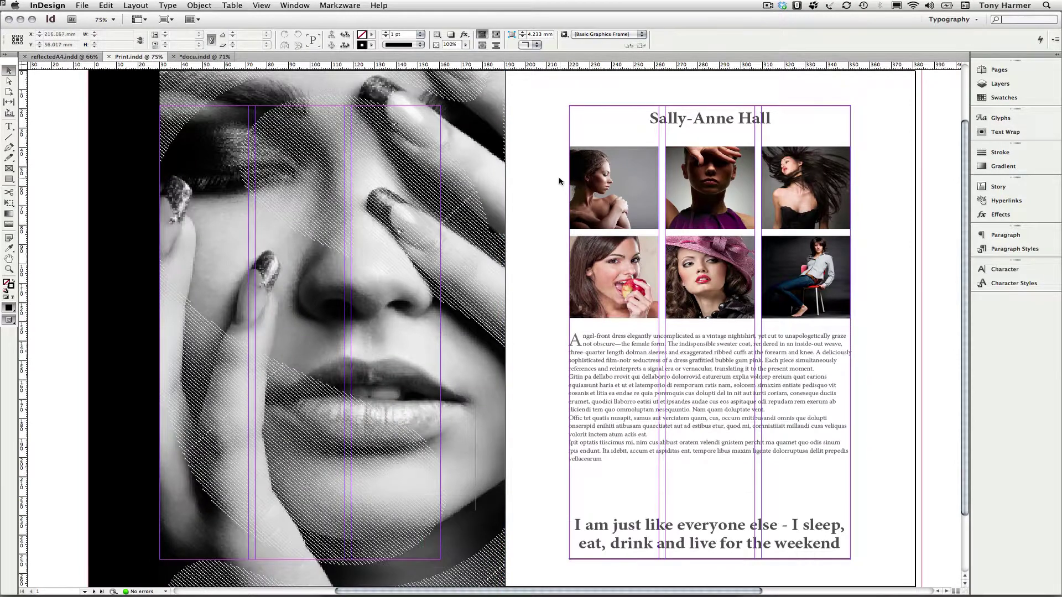
{"action": "left_click_drag", "start_coordinate": [559, 178], "coordinate": [866, 296]}
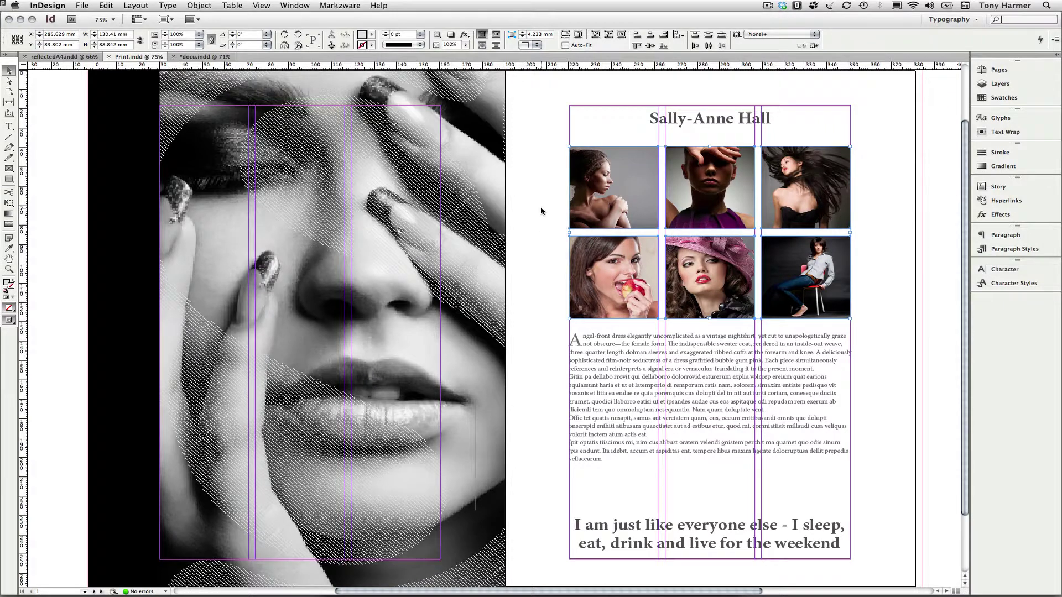
{"action": "key", "text": "b"}
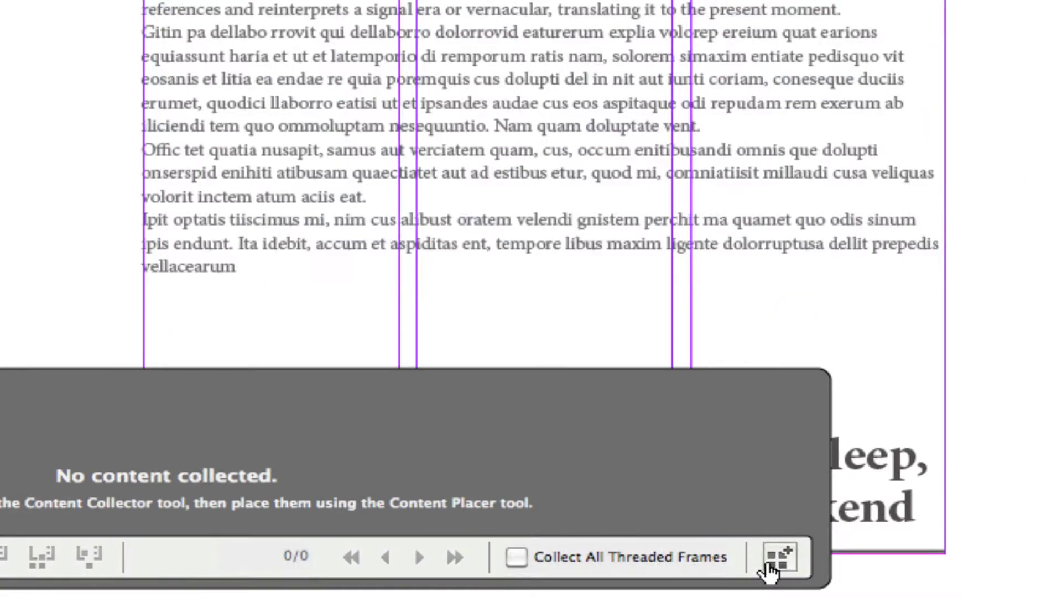
{"action": "left_click", "coordinate": [778, 561]}
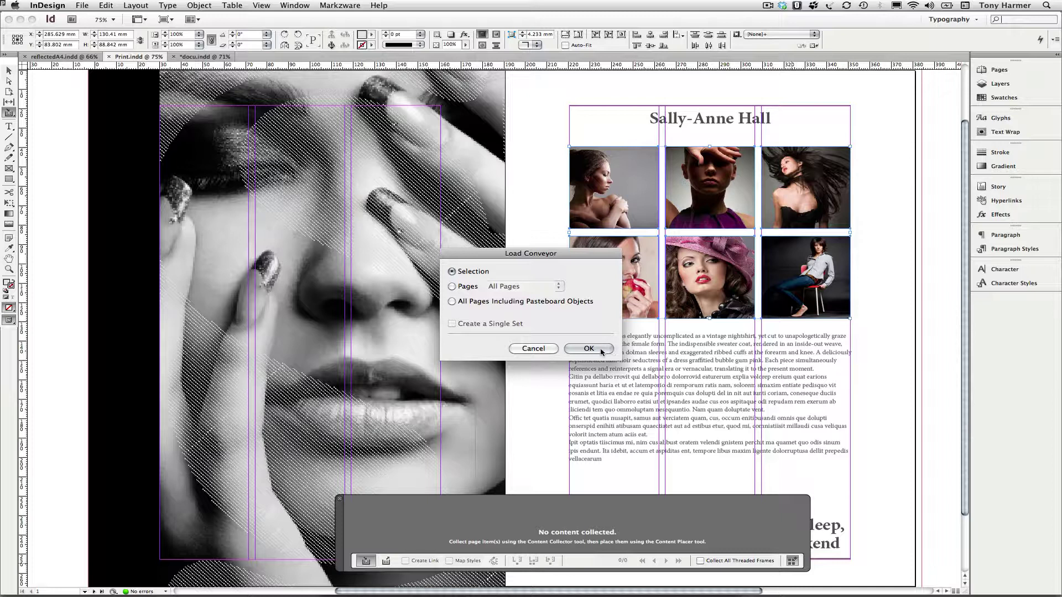
{"action": "left_click", "coordinate": [601, 349]}
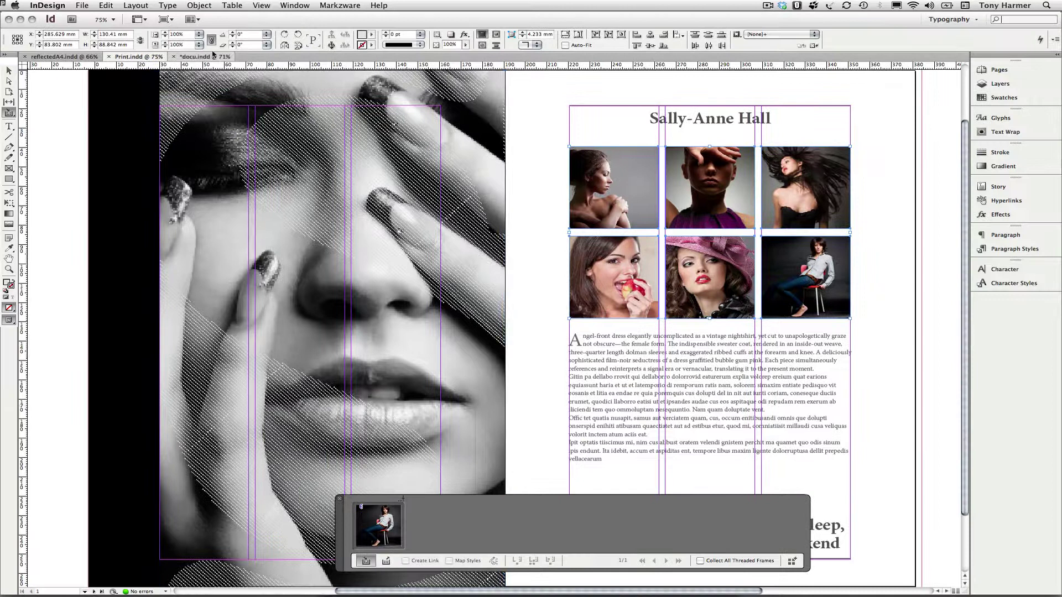
Step: Place the six photos as a 3×2 grid above docu.indd's text, then undo it
{"action": "left_click", "coordinate": [211, 58]}
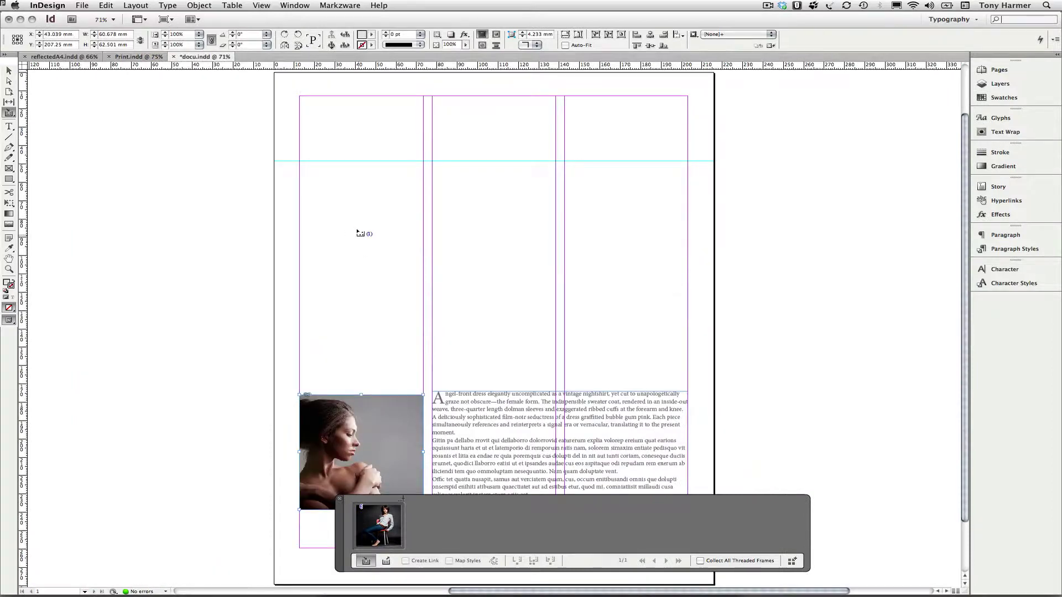
{"action": "left_click", "coordinate": [298, 163]}
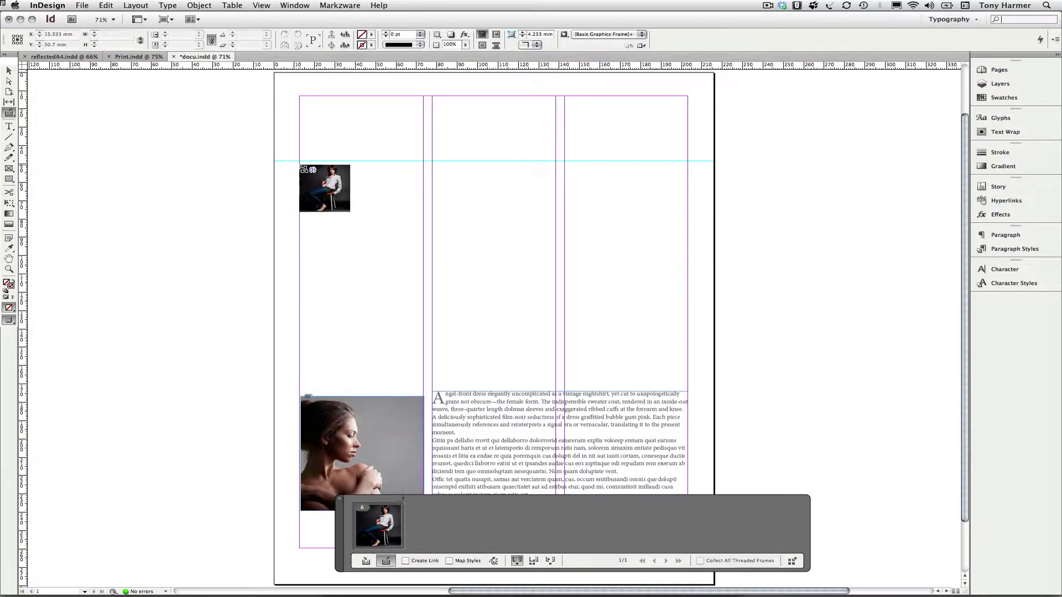
{"action": "left_click_drag", "start_coordinate": [299, 164], "coordinate": [654, 318]}
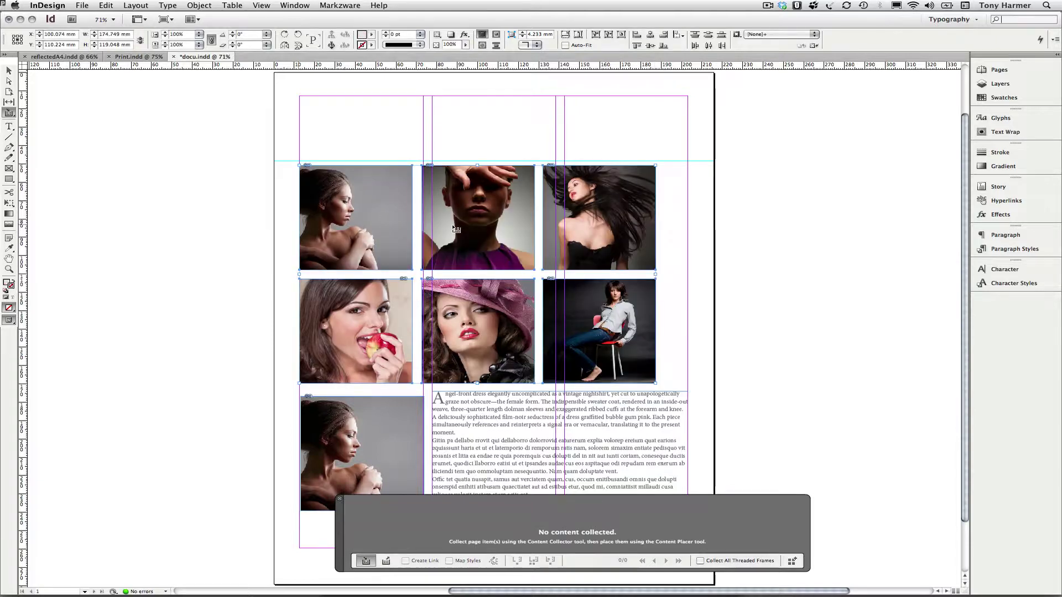
{"action": "key", "text": "super+z"}
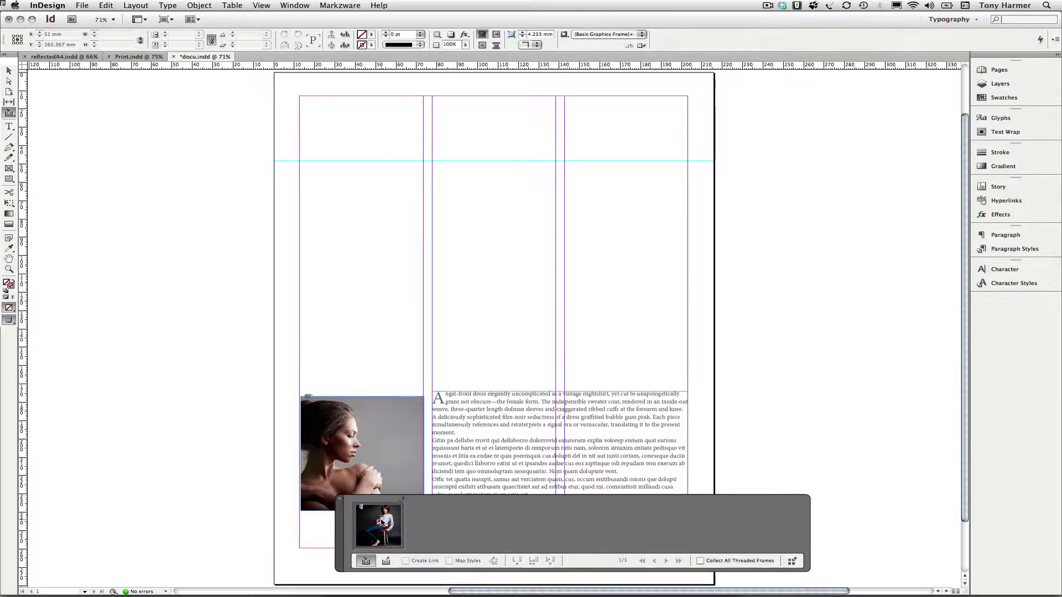
Step: Unpack the set, place the seated-woman and next photo in the top left and middle columns, discard the rest
{"action": "left_click", "coordinate": [386, 560]}
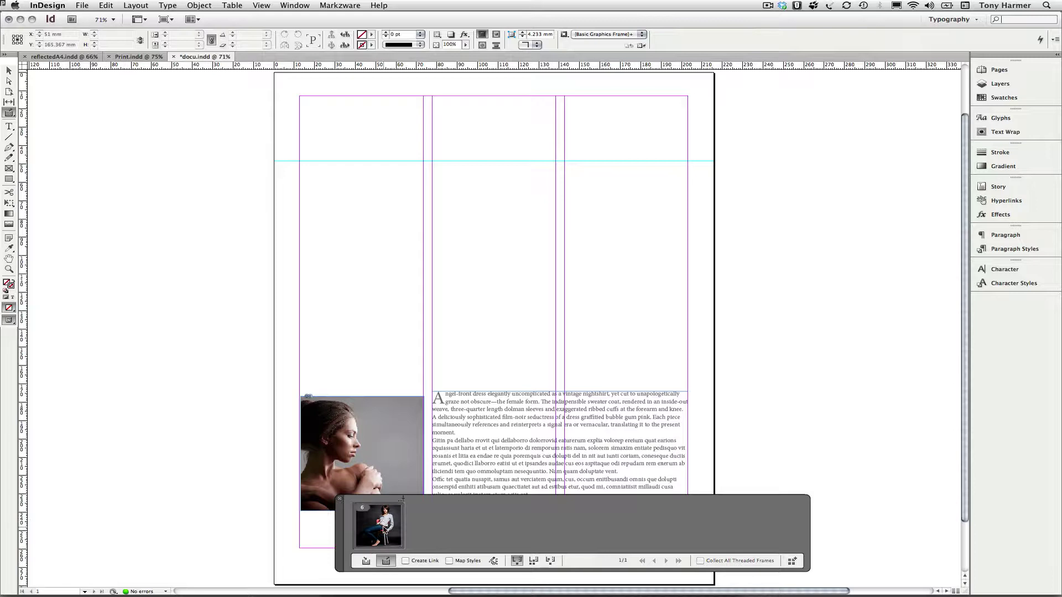
{"action": "left_click", "coordinate": [386, 530]}
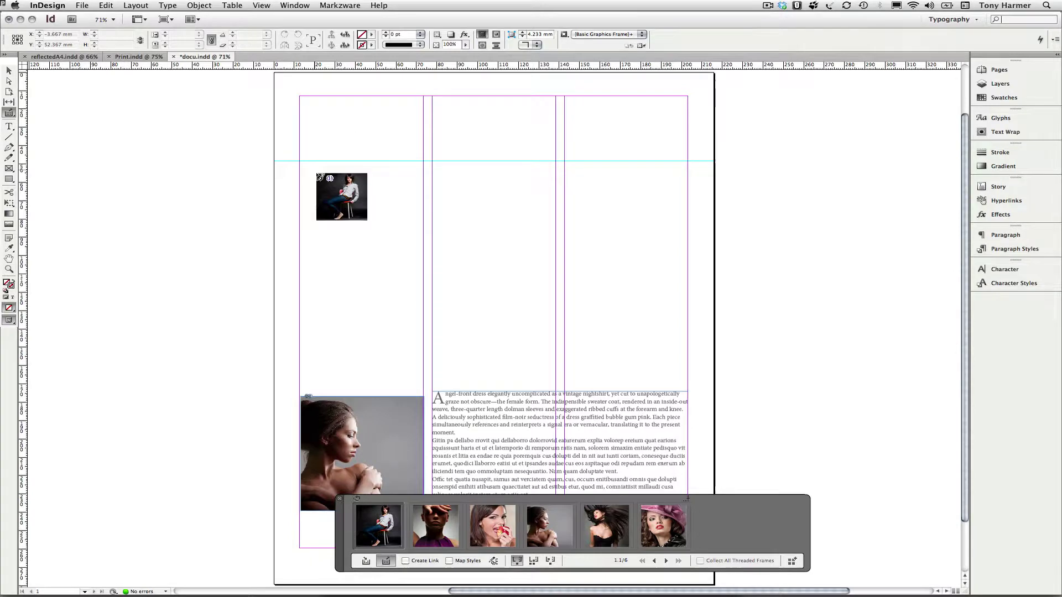
{"action": "left_click_drag", "start_coordinate": [299, 161], "coordinate": [429, 274]}
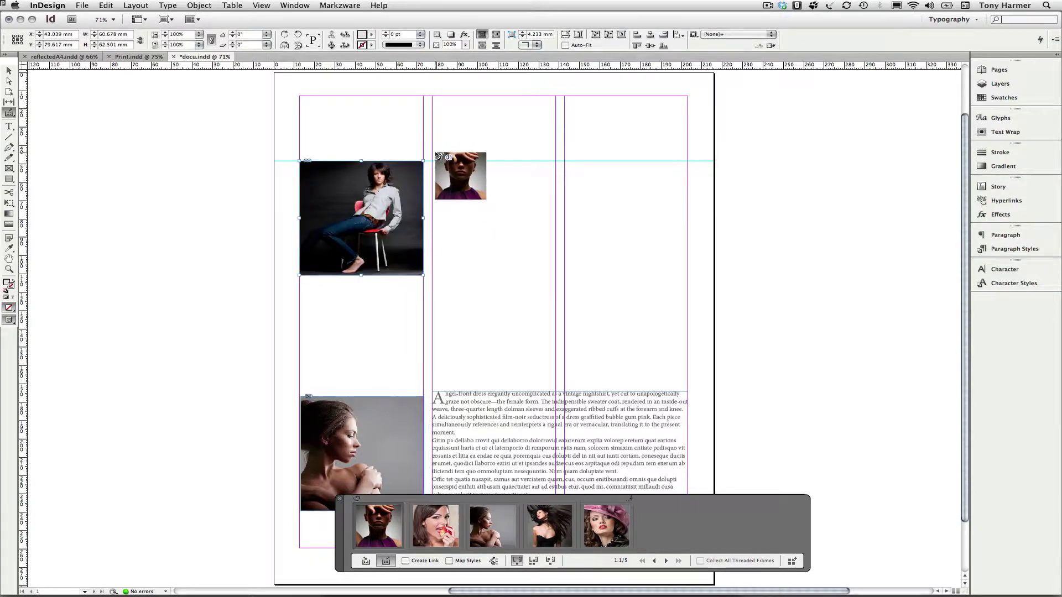
{"action": "left_click_drag", "start_coordinate": [433, 161], "coordinate": [555, 275]}
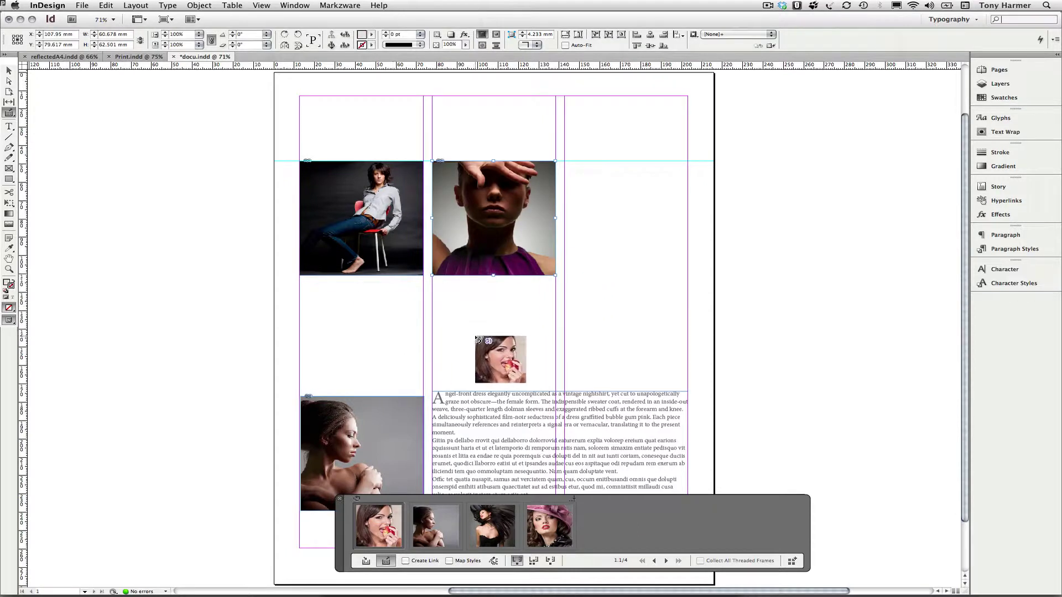
{"action": "key", "text": "Escape"}
{"action": "key", "text": "Escape"}
{"action": "key", "text": "Escape"}
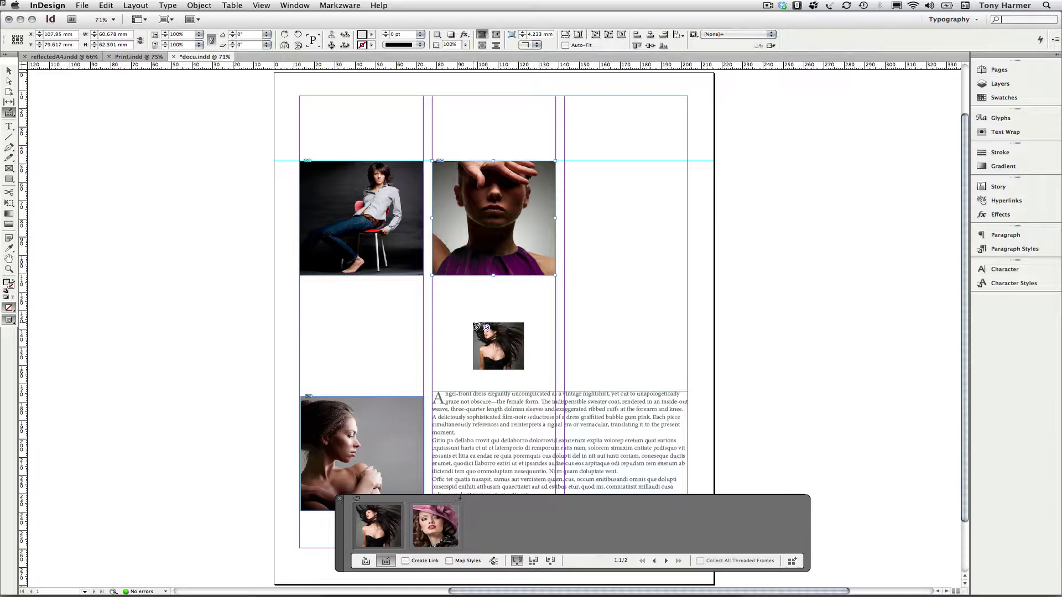
{"action": "key", "text": "Escape"}
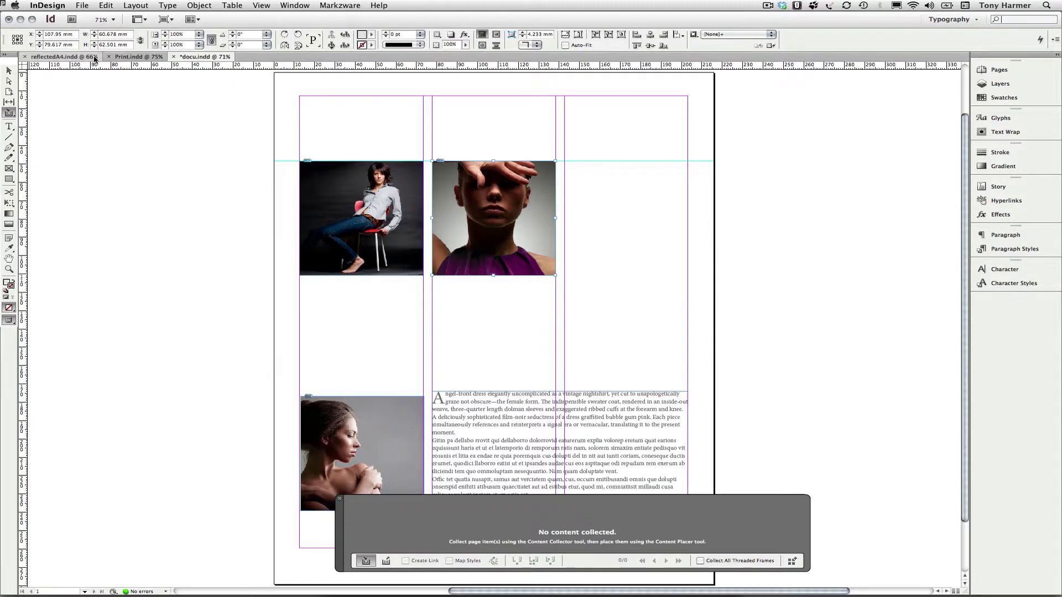
Step: Collect the headline text frame from the bottom of the Print.indd spread
{"action": "left_click", "coordinate": [133, 58]}
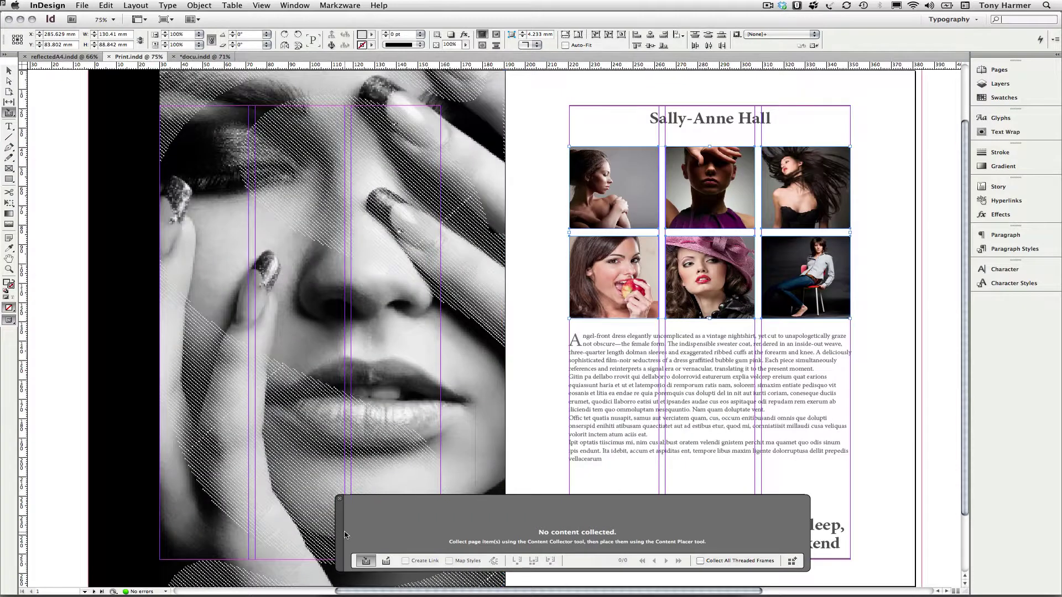
{"action": "left_click_drag", "start_coordinate": [341, 533], "coordinate": [322, 431]}
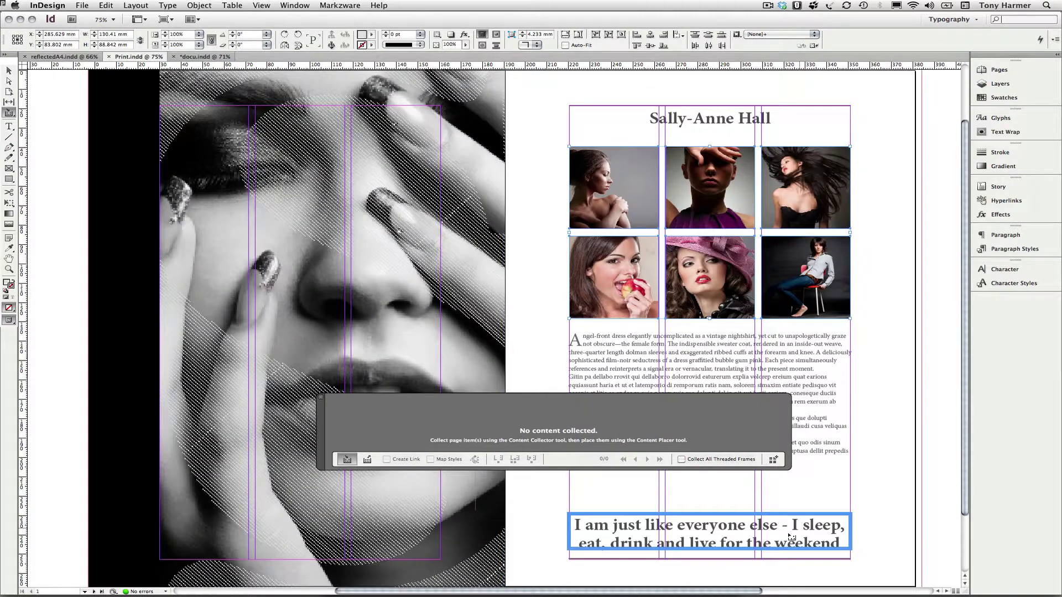
{"action": "left_click", "coordinate": [750, 544]}
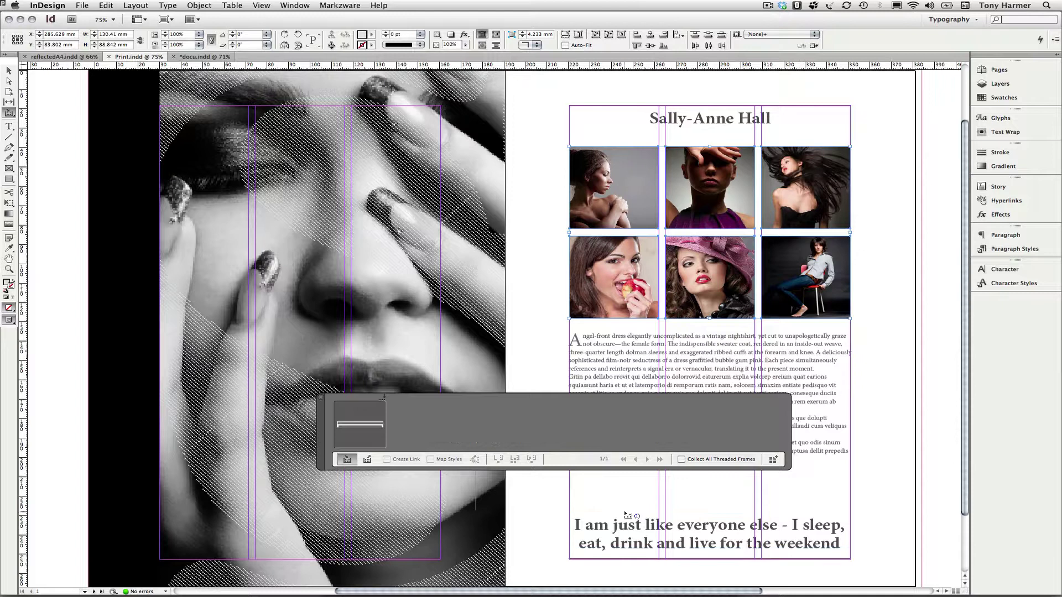
{"action": "left_click_drag", "start_coordinate": [322, 436], "coordinate": [334, 522]}
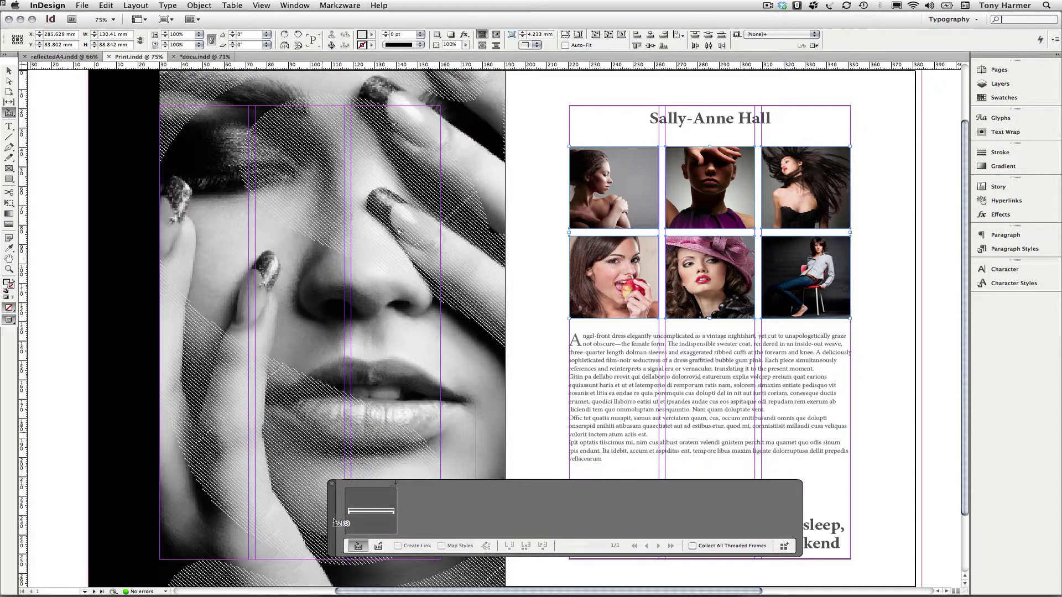
Step: Place the collected headline in docu.indd as a frame stretched across the top of the page
{"action": "left_click", "coordinate": [194, 56]}
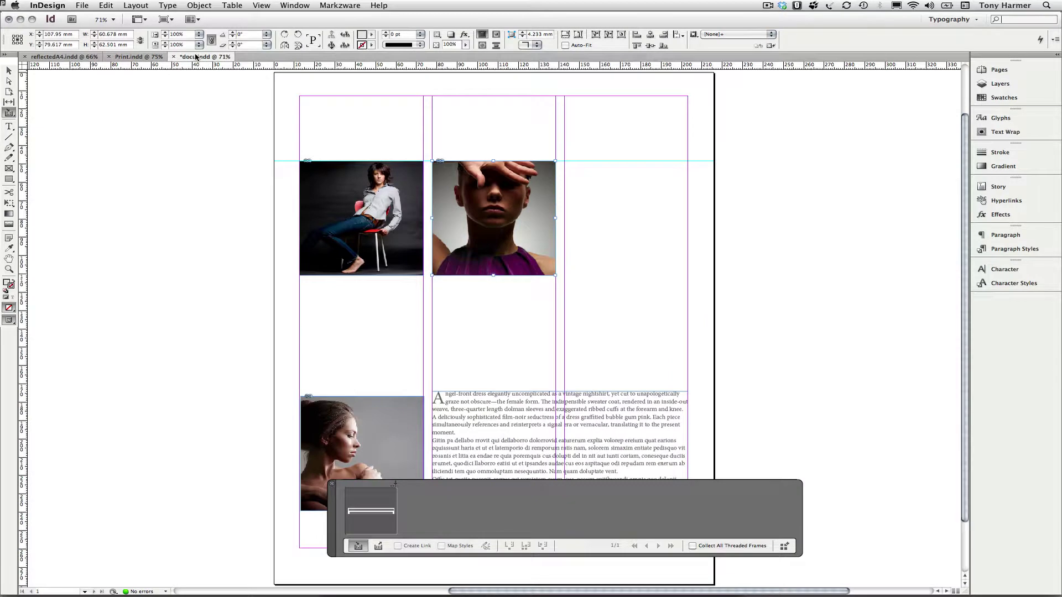
{"action": "key", "text": "b"}
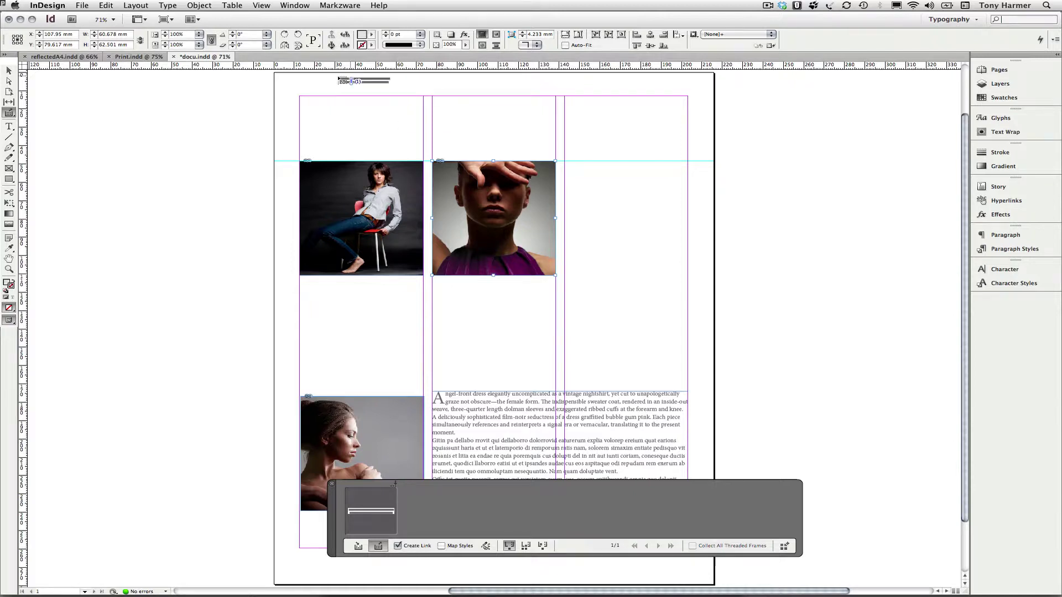
{"action": "left_click", "coordinate": [301, 98]}
{"action": "left_click_drag", "start_coordinate": [534, 143], "coordinate": [593, 142]}
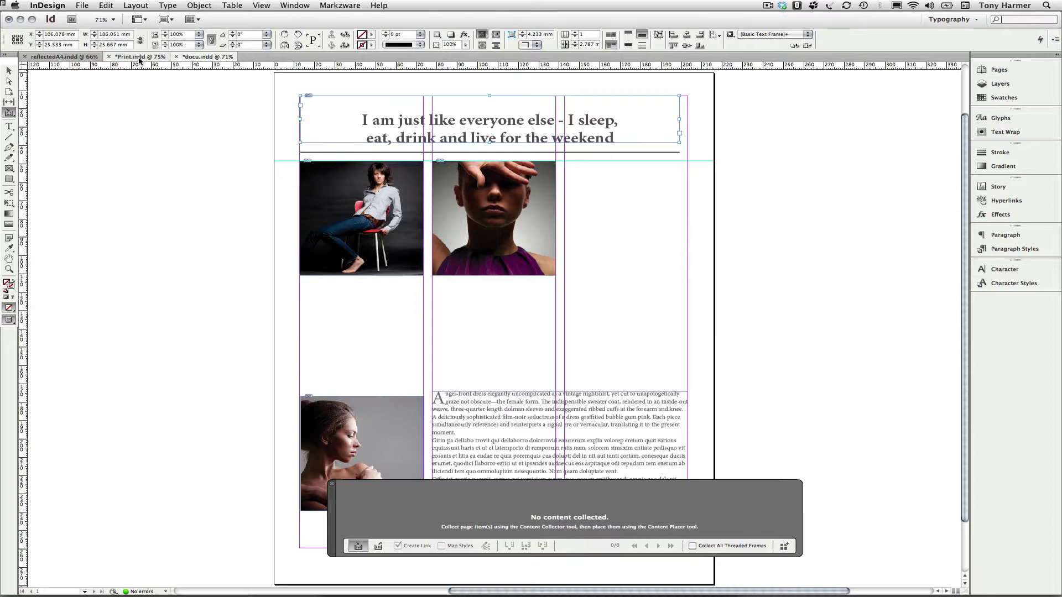
Step: Replace 'everyone' with 'anyone' in the Print.indd headline, save Print.indd, and return to docu.indd
{"action": "left_click", "coordinate": [139, 58]}
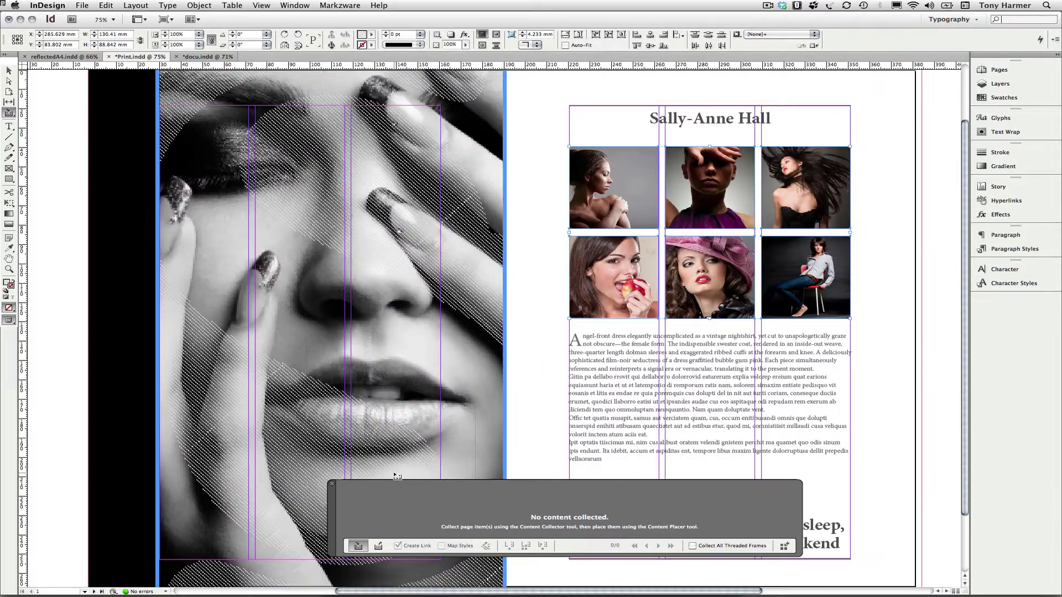
{"action": "key", "text": "v"}
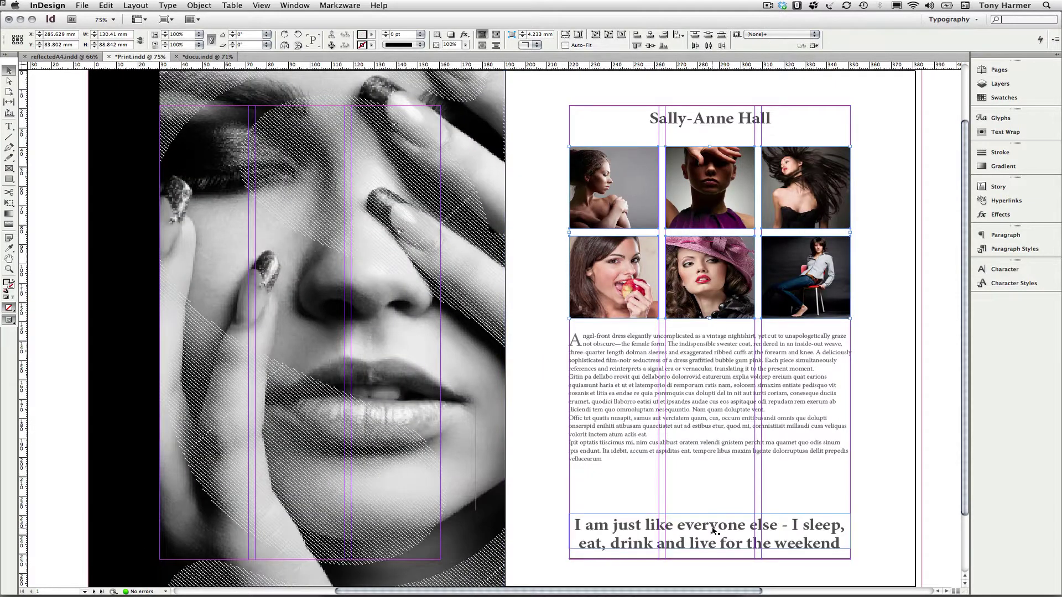
{"action": "double_click", "coordinate": [714, 530]}
{"action": "left_click", "coordinate": [712, 528]}
{"action": "left_click", "coordinate": [713, 528]}
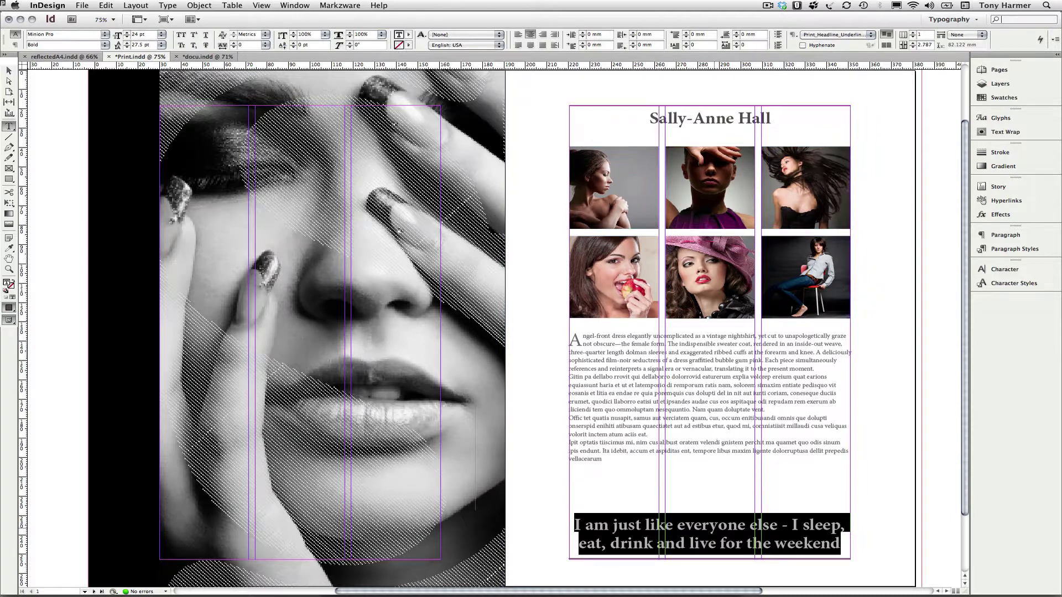
{"action": "left_click", "coordinate": [714, 527]}
{"action": "left_click_drag", "start_coordinate": [747, 526], "coordinate": [680, 526]}
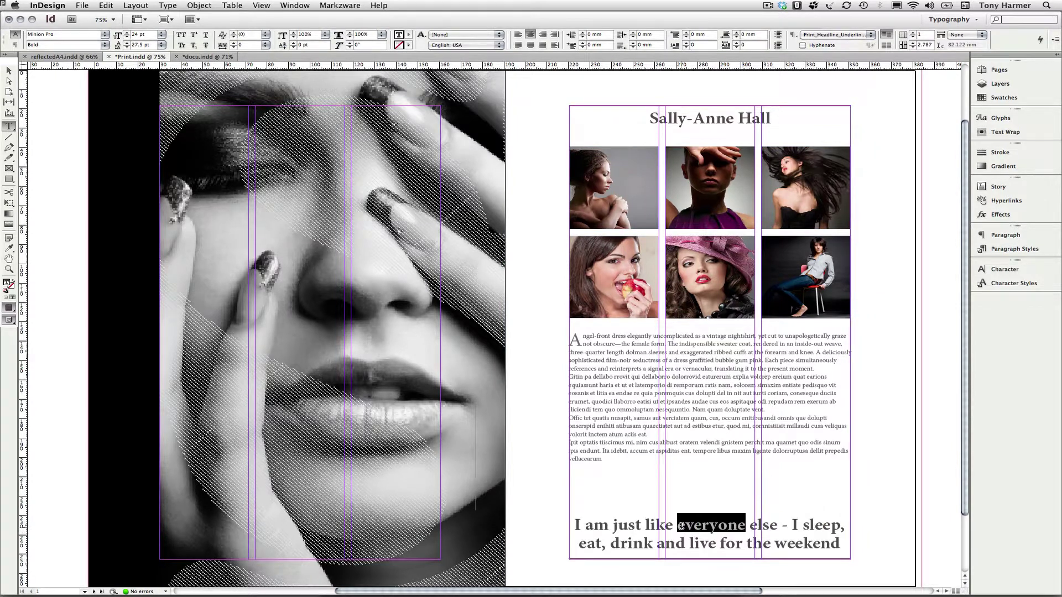
{"action": "type", "text": "any"}
{"action": "type", "text": "one"}
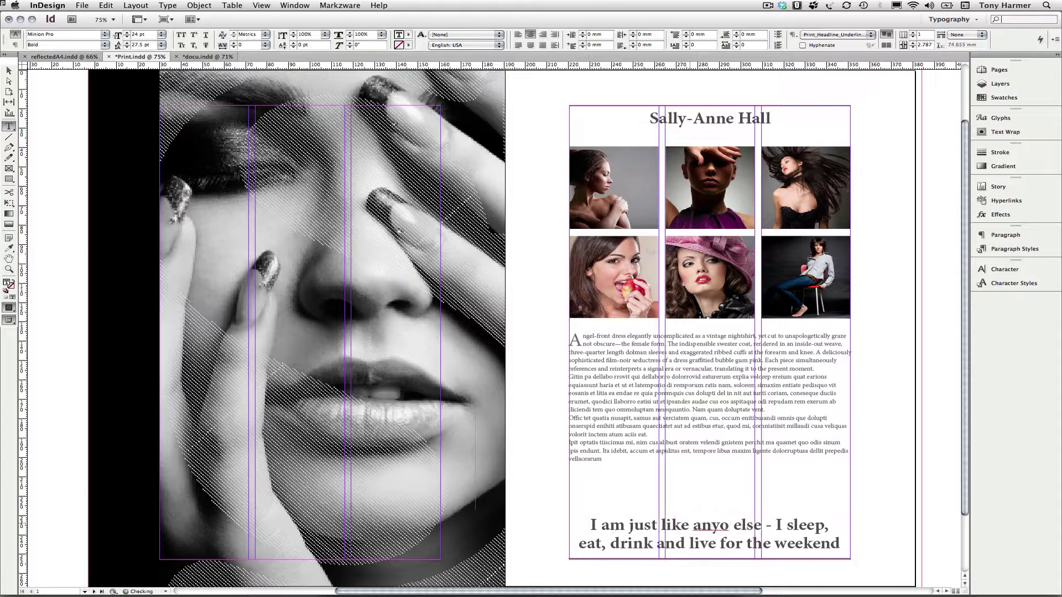
{"action": "key", "text": "super+s"}
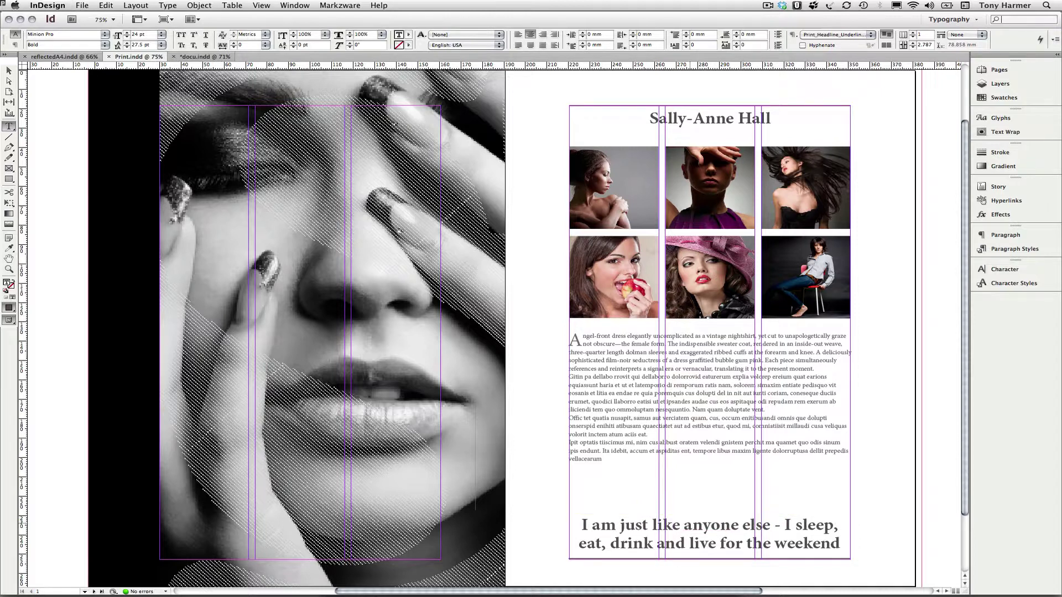
{"action": "key", "text": "super+grave"}
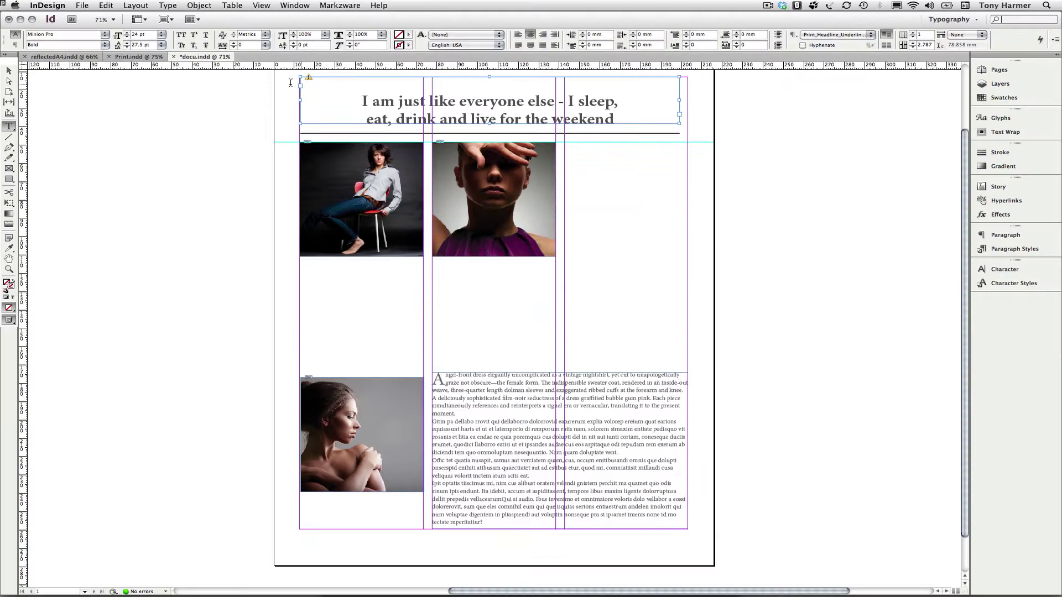
Step: Select docu.indd's linked headline frame and confirm its text now reads 'I am just like anyone else'
{"action": "left_click", "coordinate": [9, 71]}
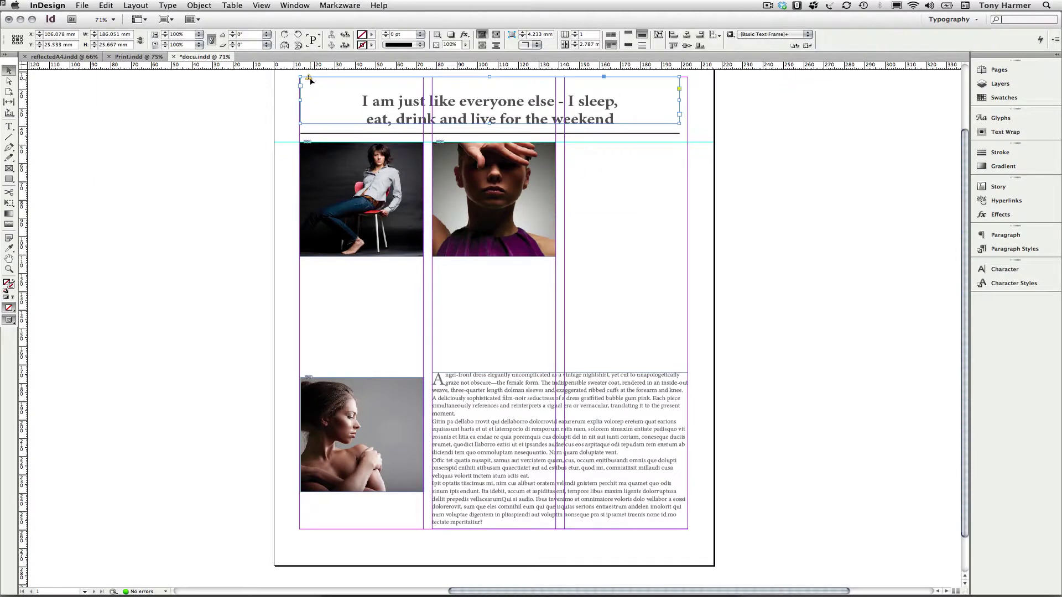
{"action": "key", "text": "Return"}
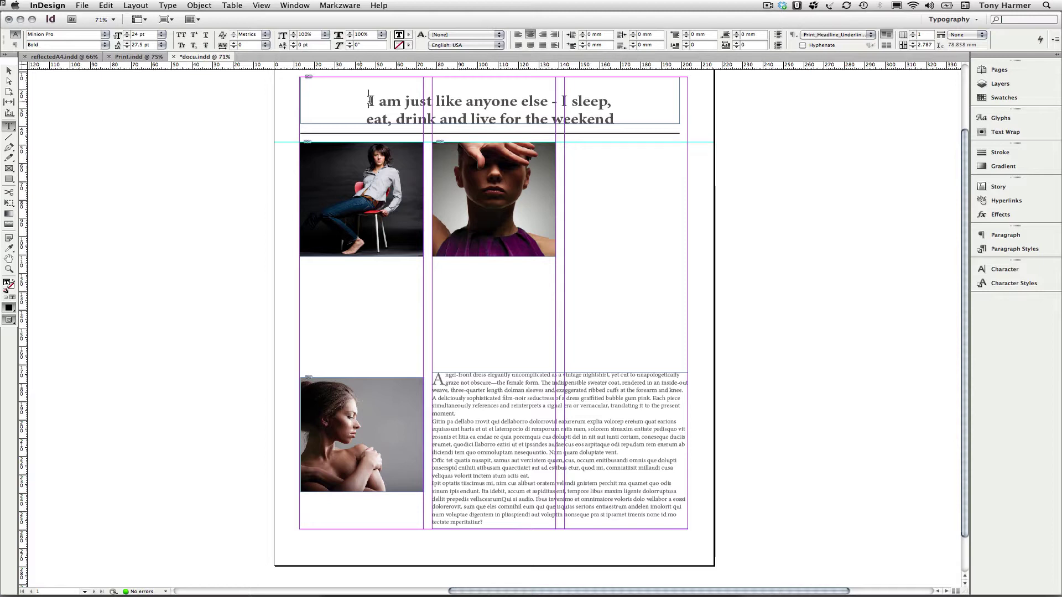
{"action": "left_click_drag", "start_coordinate": [363, 118], "coordinate": [388, 120]}
{"action": "left_click", "coordinate": [482, 117]}
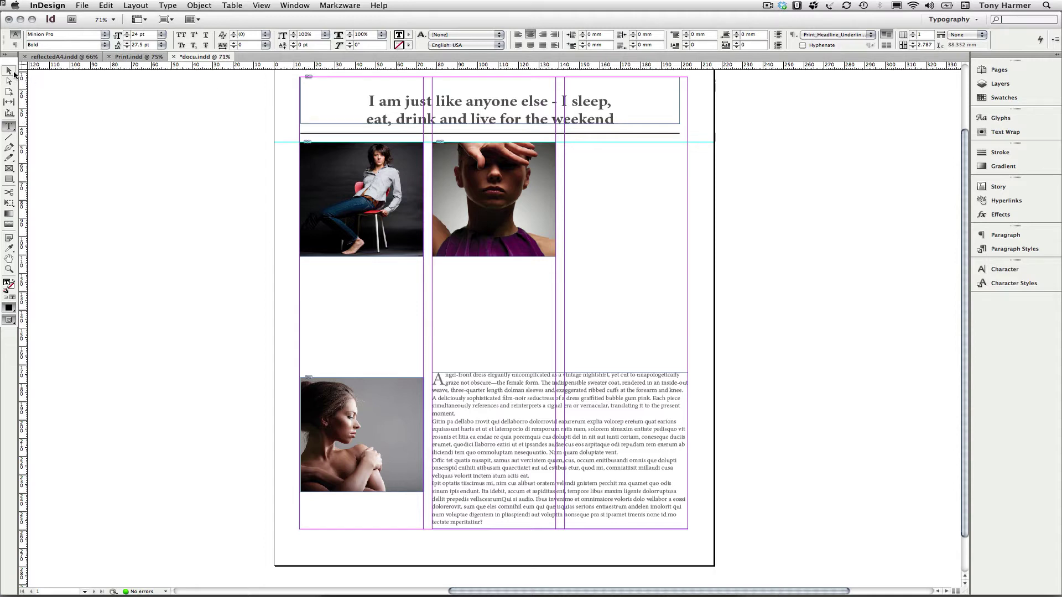
{"action": "left_click", "coordinate": [11, 71]}
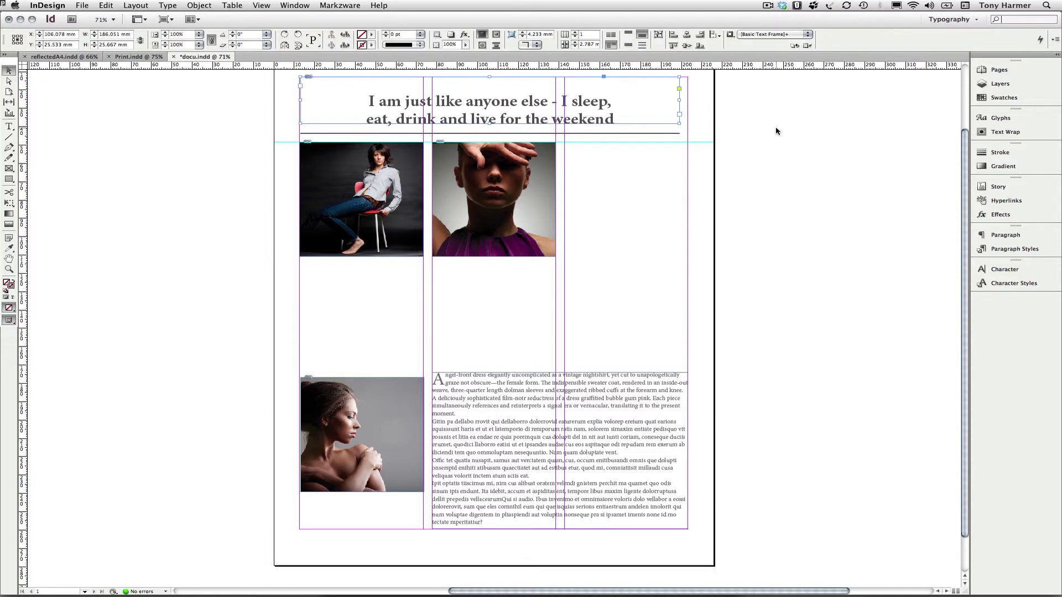